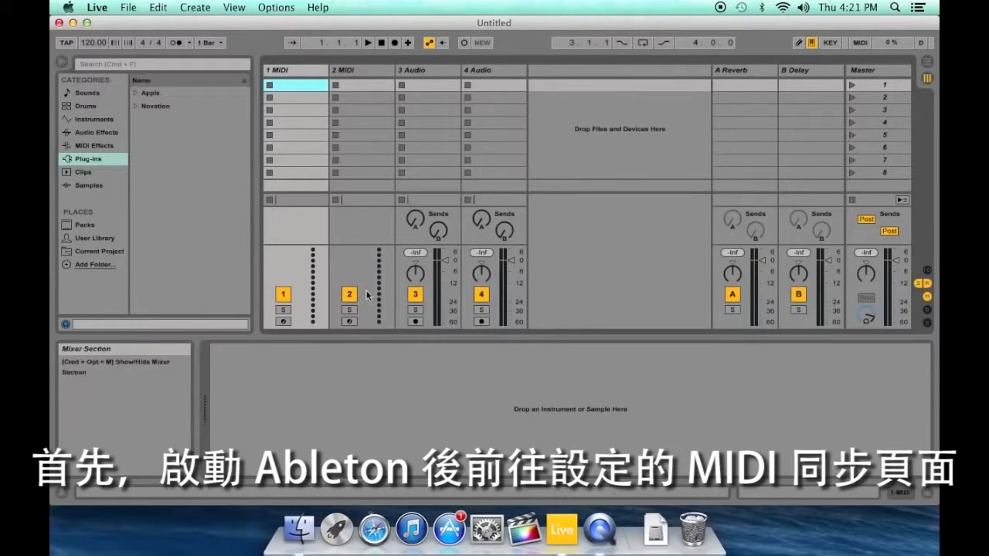
Enable Track and Remote on the MiniNova MIDI input and Track, Sync and Remote on its output, and check the audio preferences.
{"action": "left_click", "coordinate": [103, 9]}
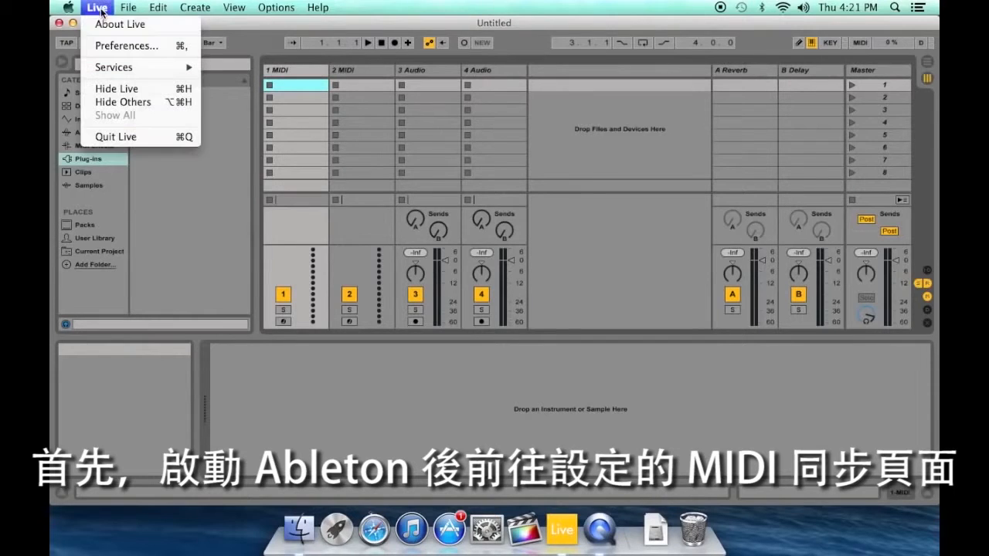
{"action": "left_click", "coordinate": [112, 44]}
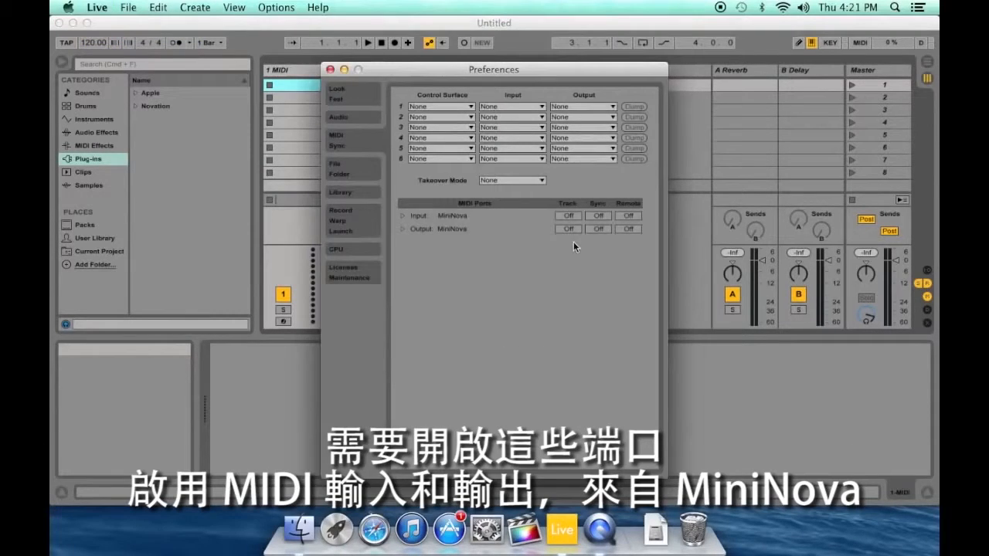
{"action": "left_click", "coordinate": [569, 215]}
{"action": "left_click", "coordinate": [568, 229]}
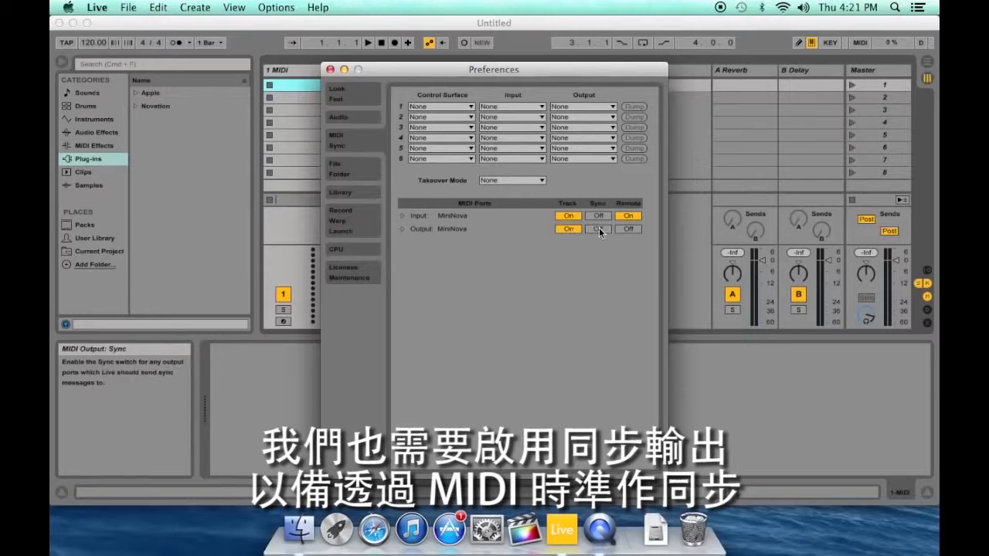
{"action": "left_click", "coordinate": [599, 230]}
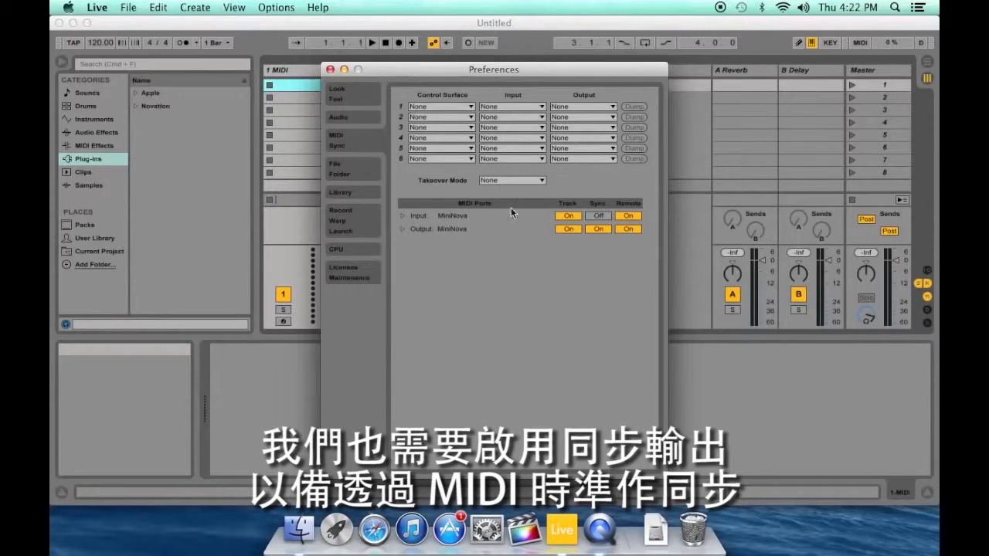
{"action": "left_click", "coordinate": [340, 116]}
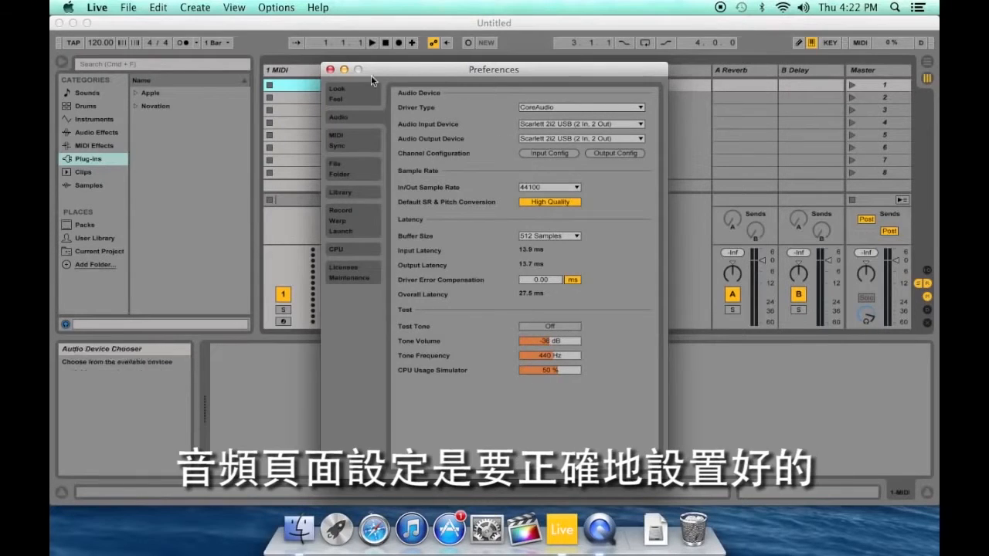
{"action": "left_click", "coordinate": [331, 70]}
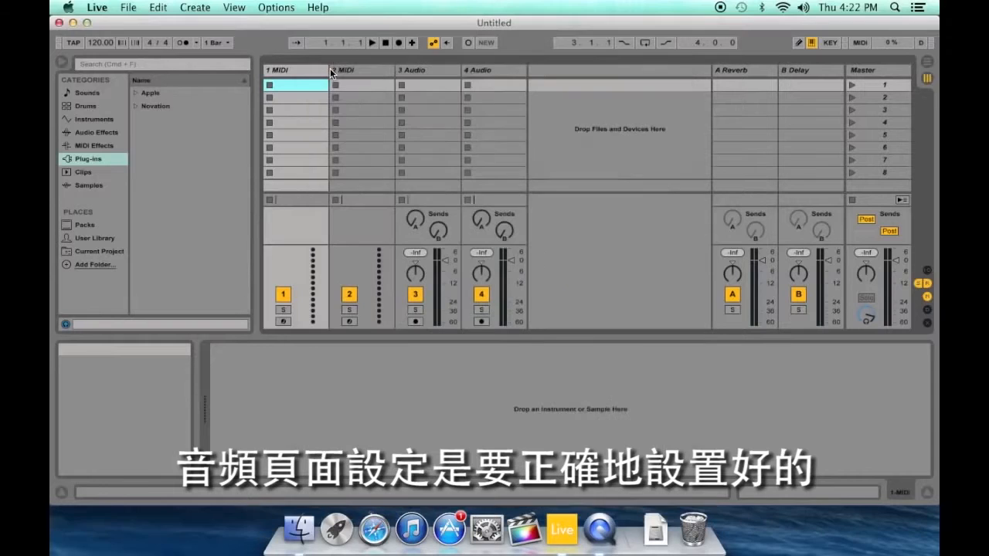
Show the tracks' input/output routing, hide the device view, and arm the 1 MIDI track with its MIDI input kept at All Ins.
{"action": "left_click", "coordinate": [928, 269]}
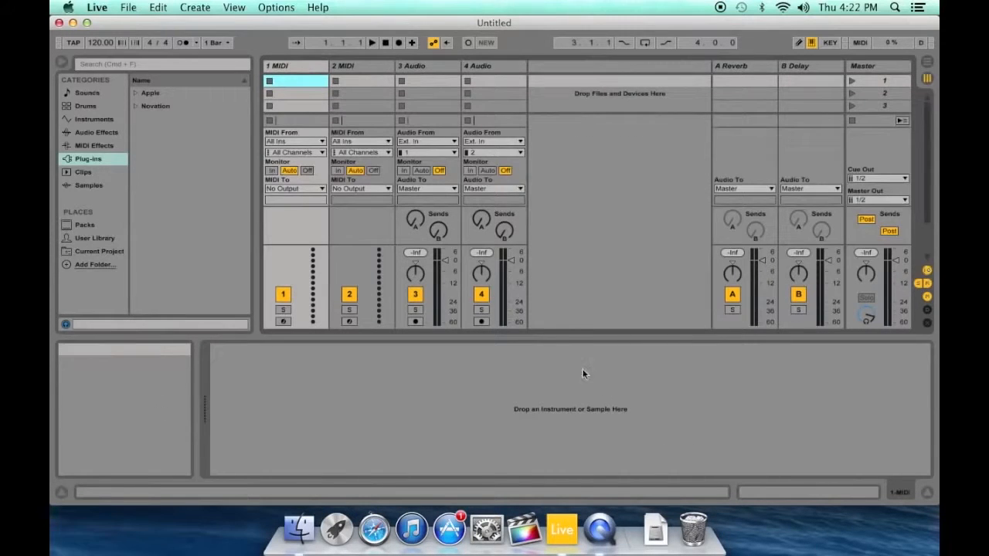
{"action": "left_click_drag", "start_coordinate": [562, 390], "coordinate": [562, 459]}
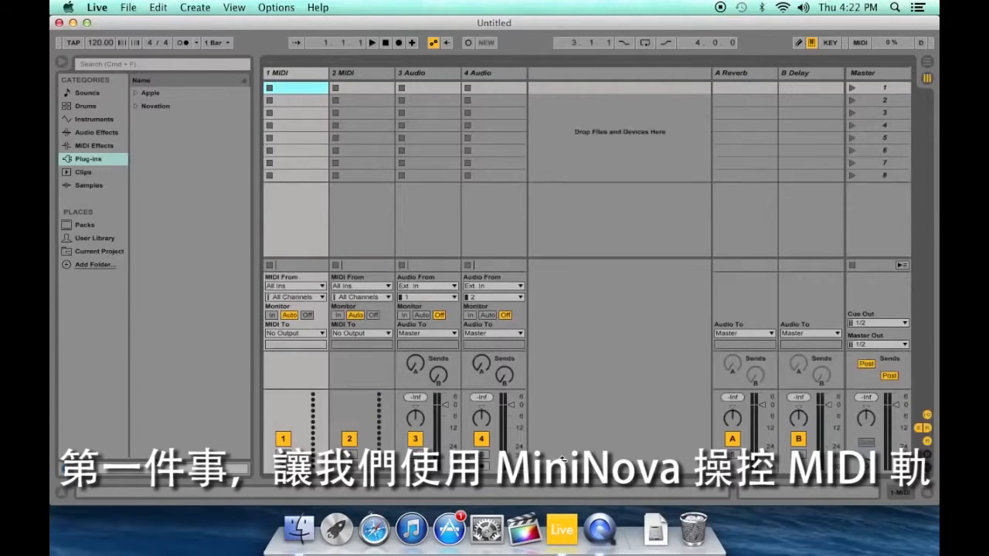
{"action": "left_click", "coordinate": [313, 286]}
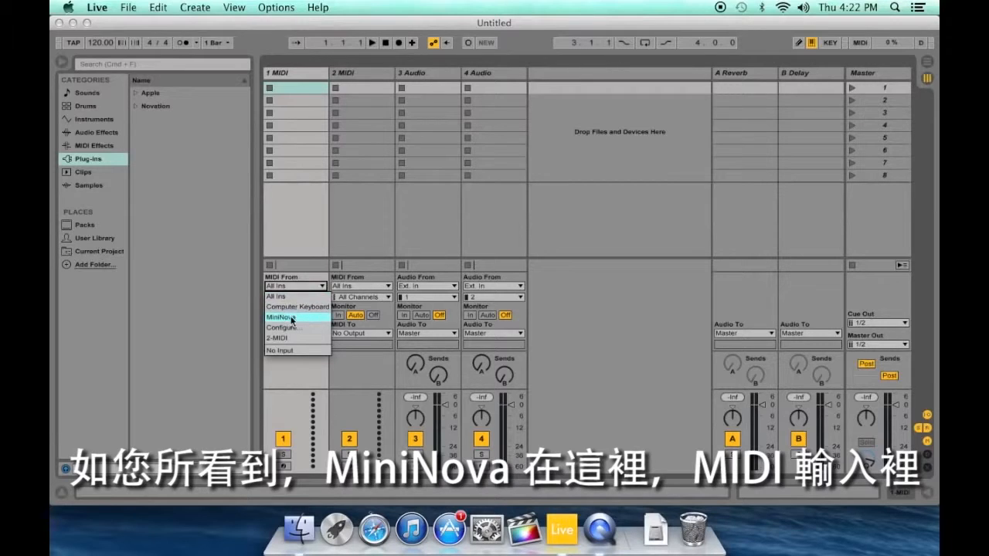
{"action": "left_click", "coordinate": [315, 283]}
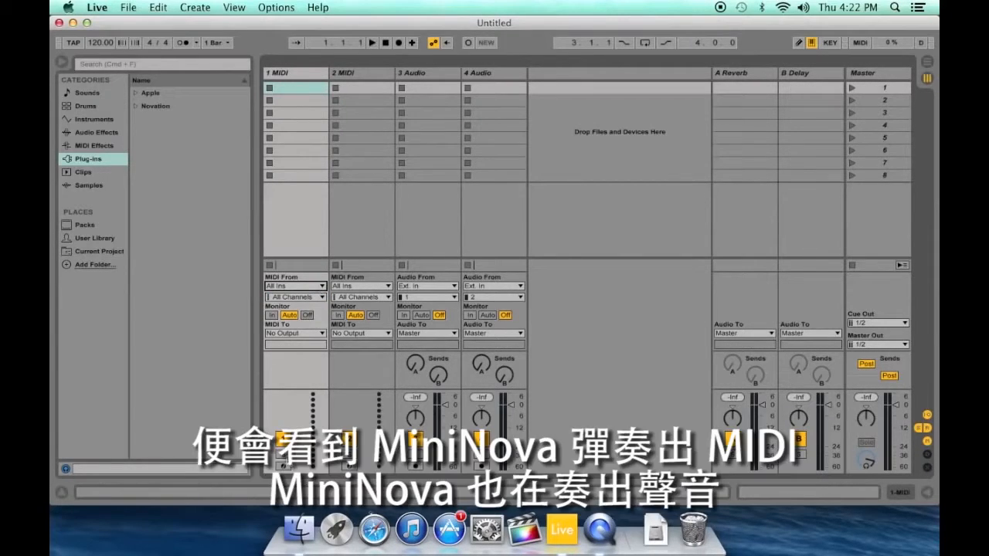
{"action": "left_click", "coordinate": [283, 463]}
{"action": "left_click", "coordinate": [283, 466]}
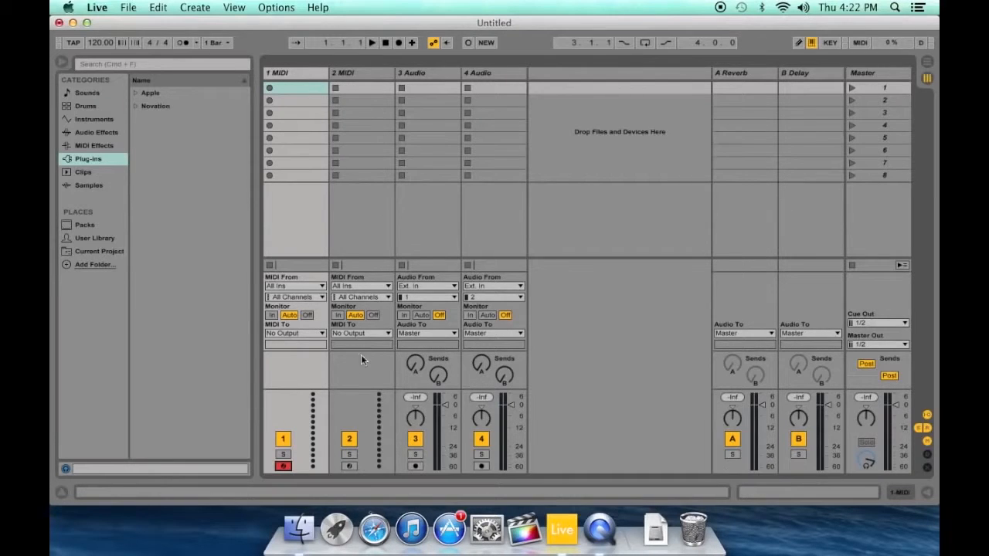
Set the 3 Audio track's input to stereo channels 1/2, arm it alongside the MIDI track and set its monitoring to Auto.
{"action": "left_click", "coordinate": [421, 296]}
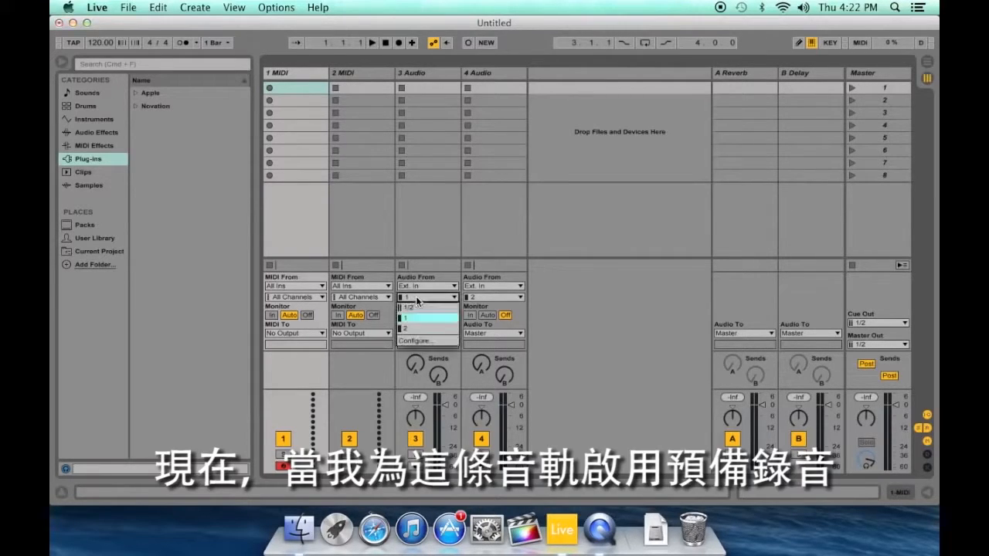
{"action": "left_click", "coordinate": [417, 308]}
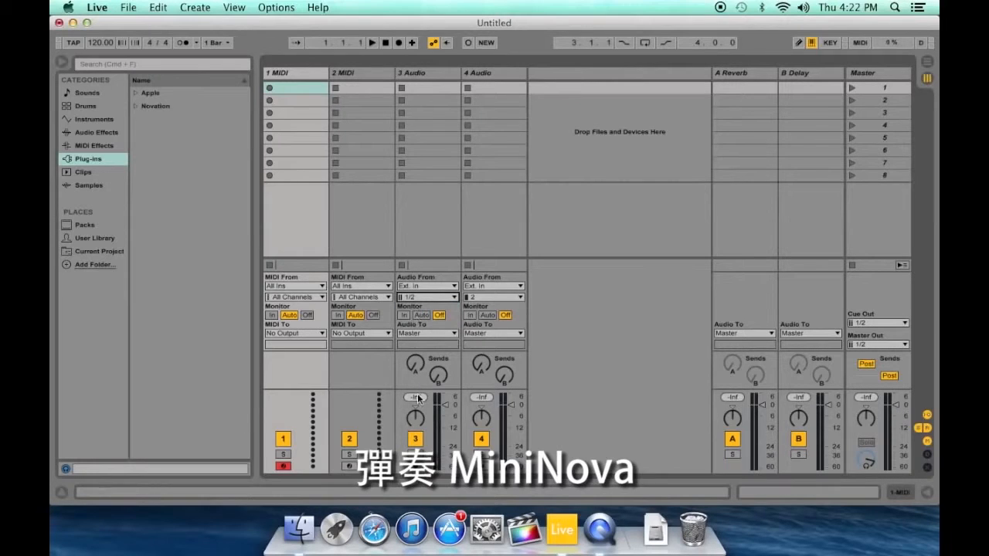
{"action": "left_click", "coordinate": [416, 466], "text": "super"}
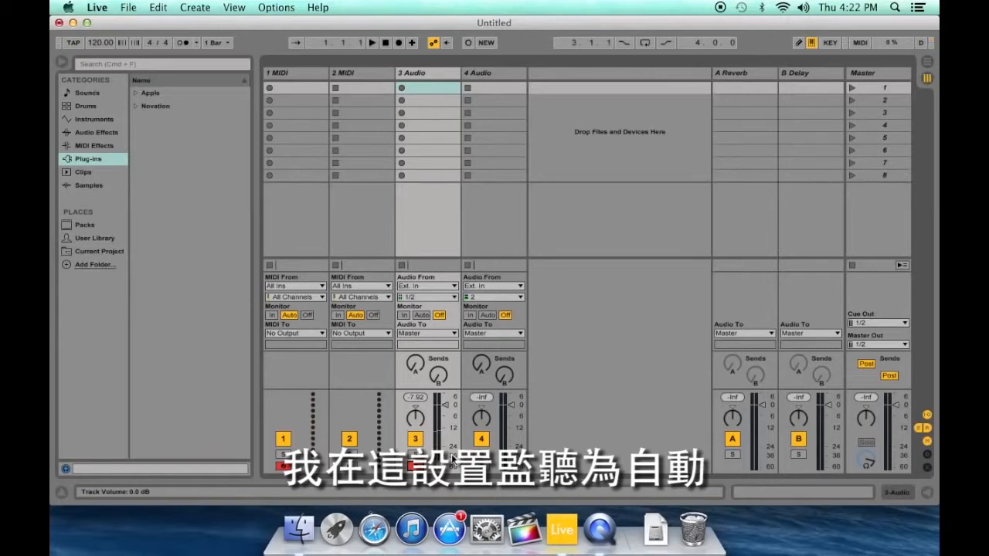
{"action": "left_click", "coordinate": [421, 315]}
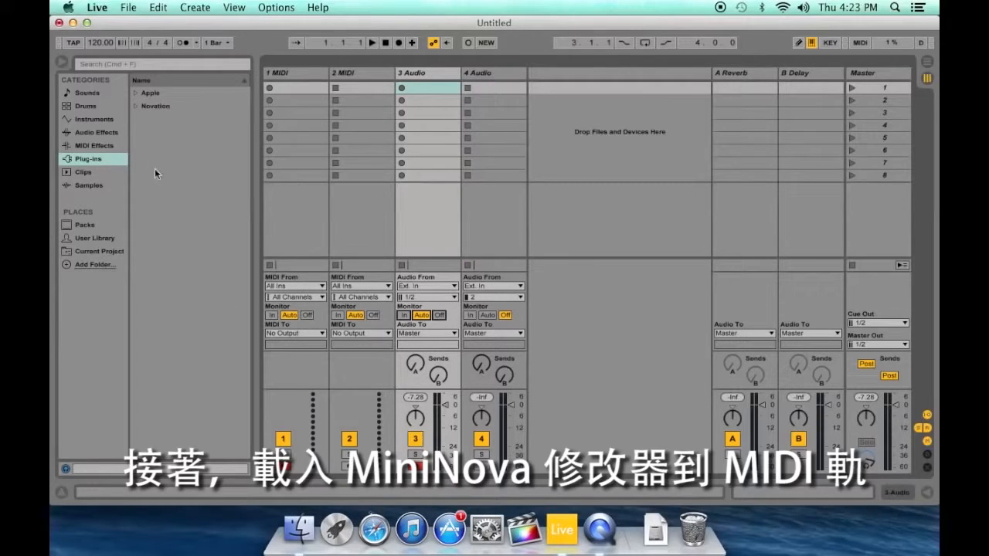
Load Novation's MiniNova Editor plug-in onto the 1 MIDI track and dismiss its notice about audio output.
{"action": "left_click", "coordinate": [135, 107]}
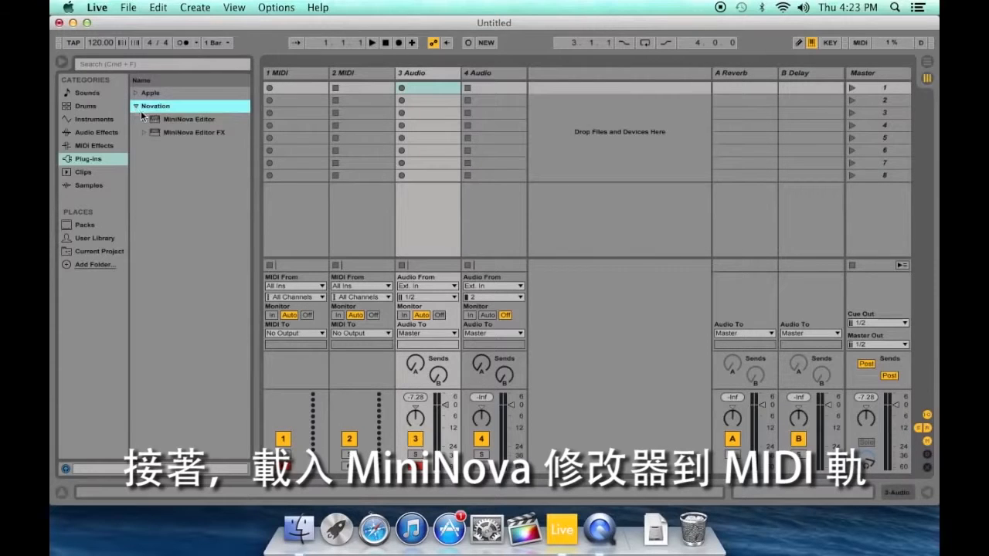
{"action": "left_click", "coordinate": [152, 121]}
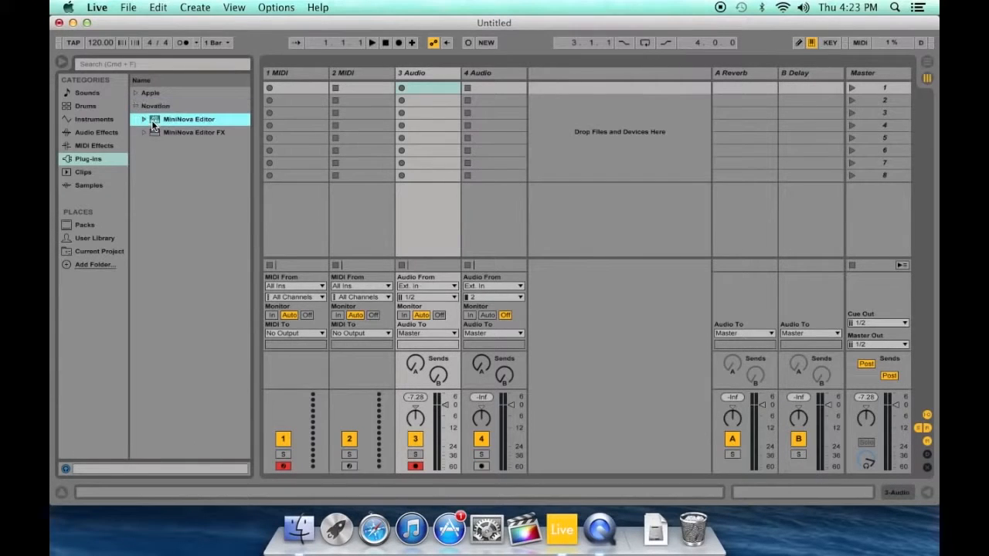
{"action": "left_click", "coordinate": [283, 88]}
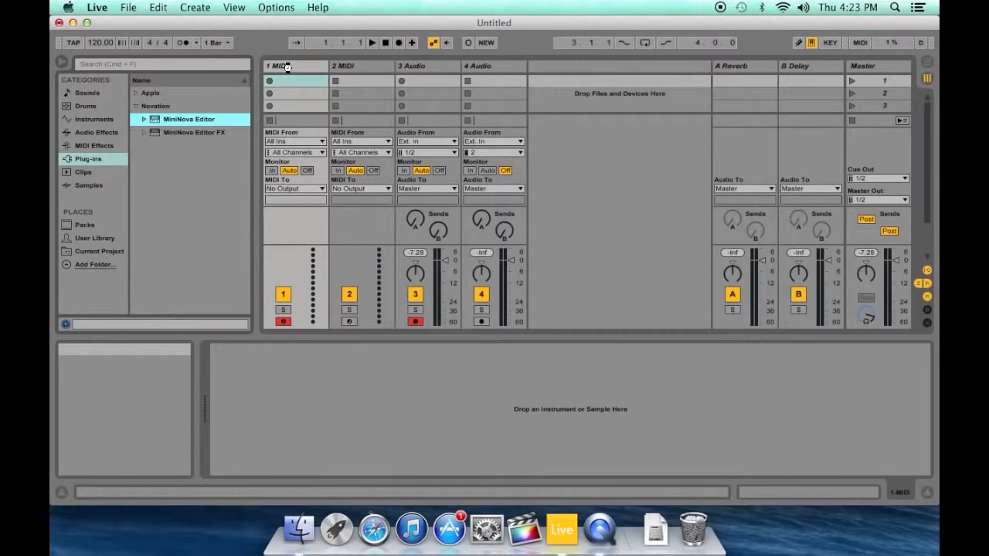
{"action": "left_click_drag", "start_coordinate": [287, 67], "coordinate": [288, 68]}
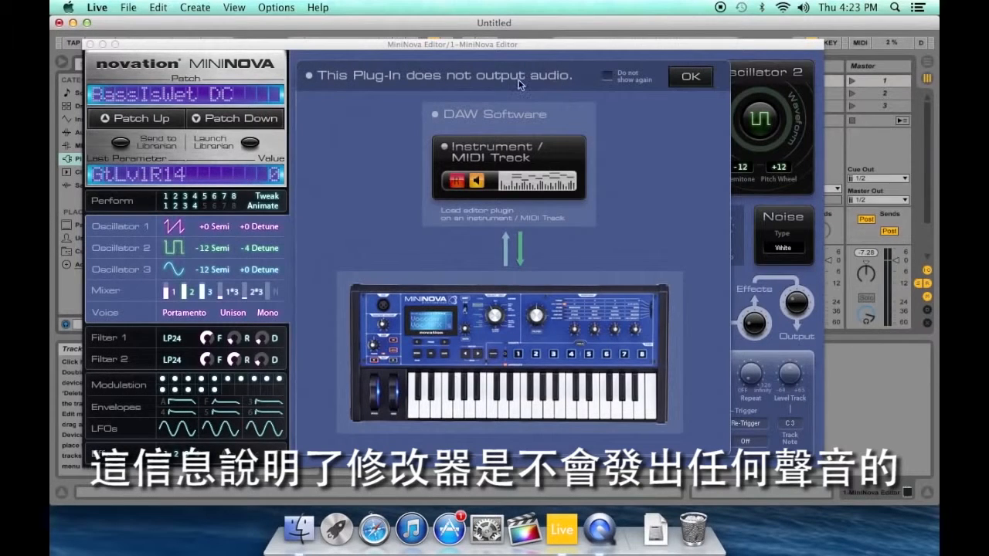
{"action": "left_click", "coordinate": [697, 80]}
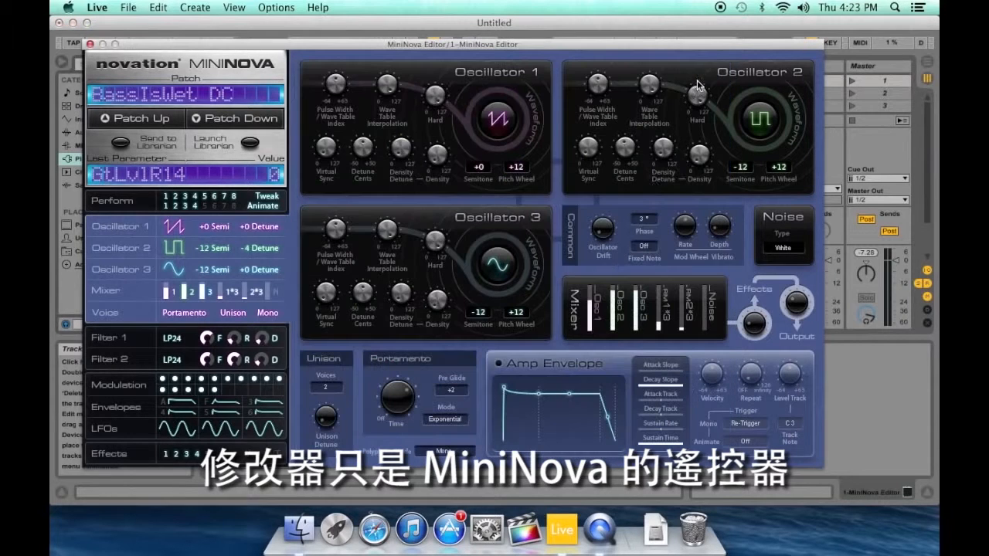
Try the Amp Envelope attack at 0 and look through the editor's Filter, Modulation, Effects and Oscillator pages.
{"action": "mouse_move", "coordinate": [504, 390]}
{"action": "left_mouse_down"}
{"action": "mouse_move", "coordinate": [513, 391]}
{"action": "mouse_move", "coordinate": [498, 391]}
{"action": "left_mouse_up"}
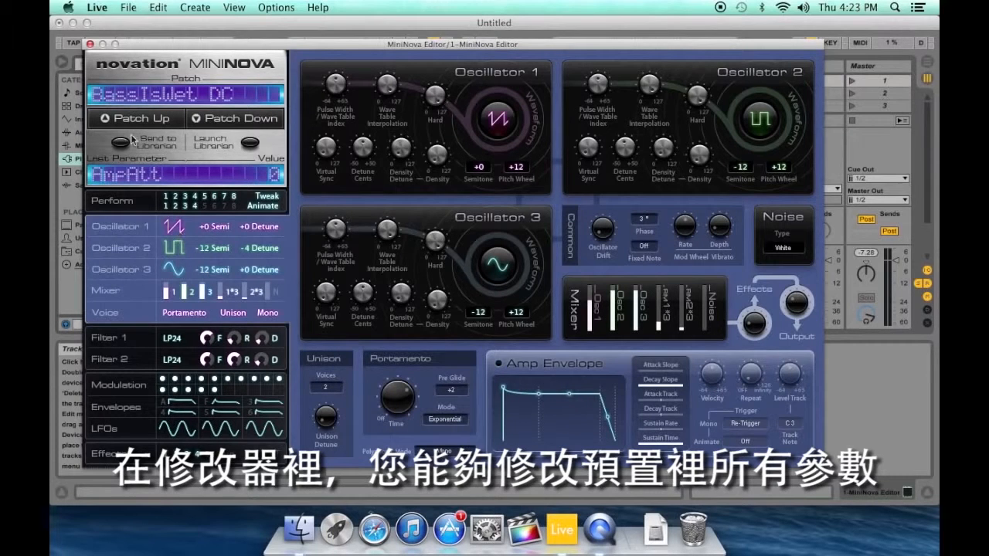
{"action": "left_click", "coordinate": [121, 337]}
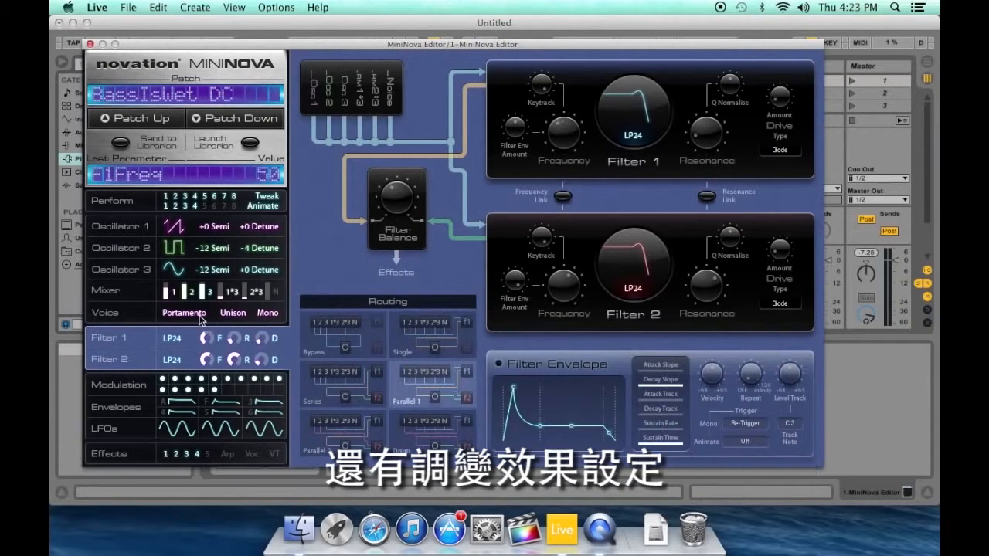
{"action": "left_click", "coordinate": [113, 385]}
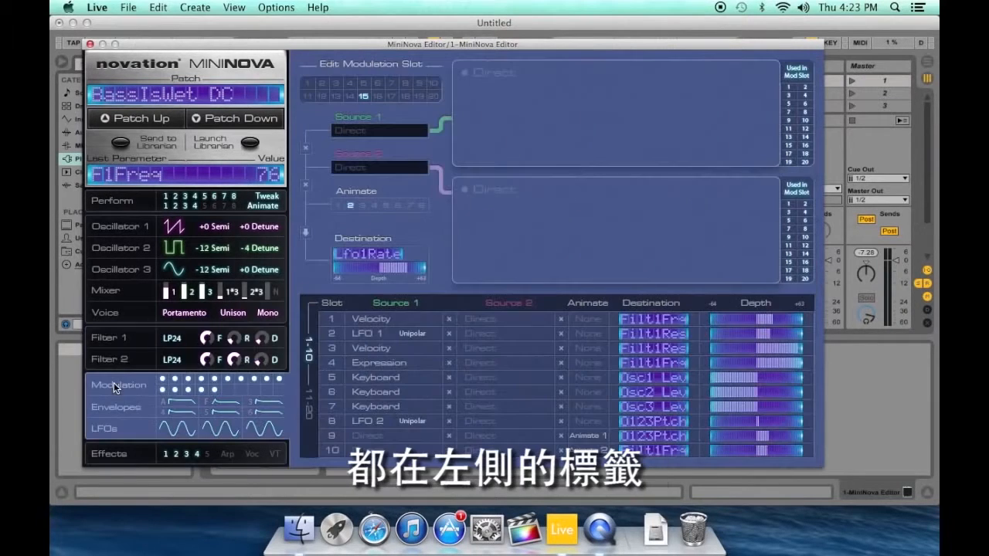
{"action": "left_click", "coordinate": [123, 456]}
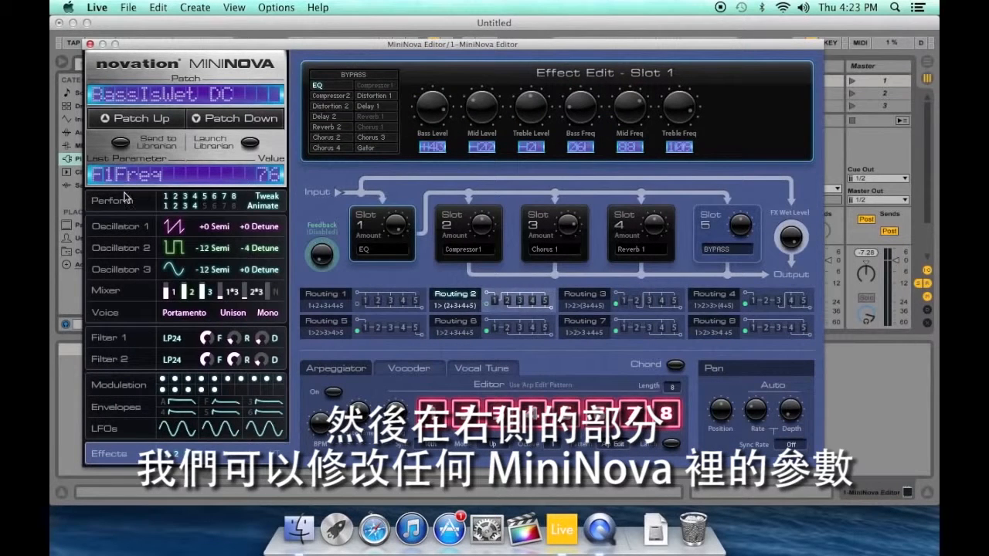
{"action": "left_click", "coordinate": [122, 224]}
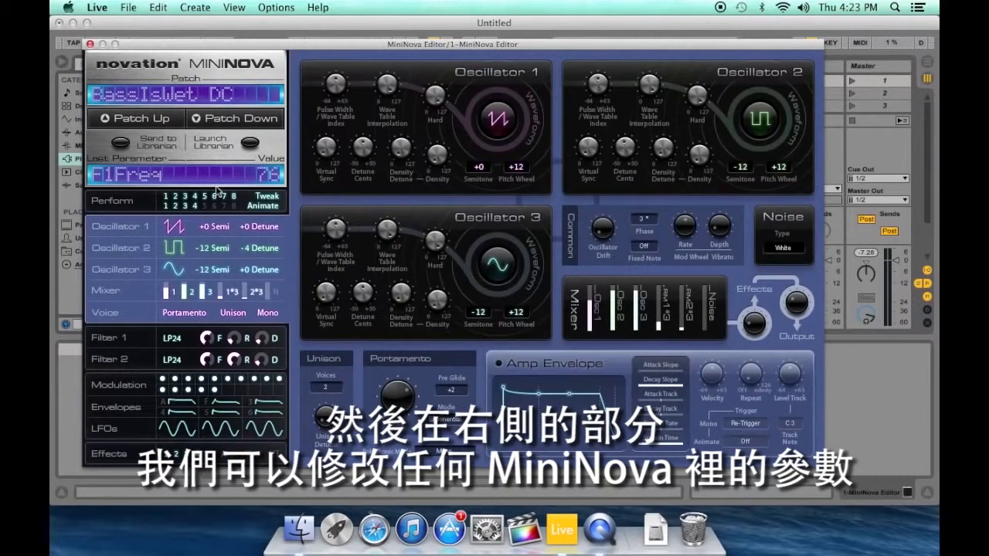
Move the MiniNova Editor window aside to uncover the session tracks, and step up through the patches to ModWheelSync PM.
{"action": "left_click_drag", "start_coordinate": [366, 50], "coordinate": [754, 116]}
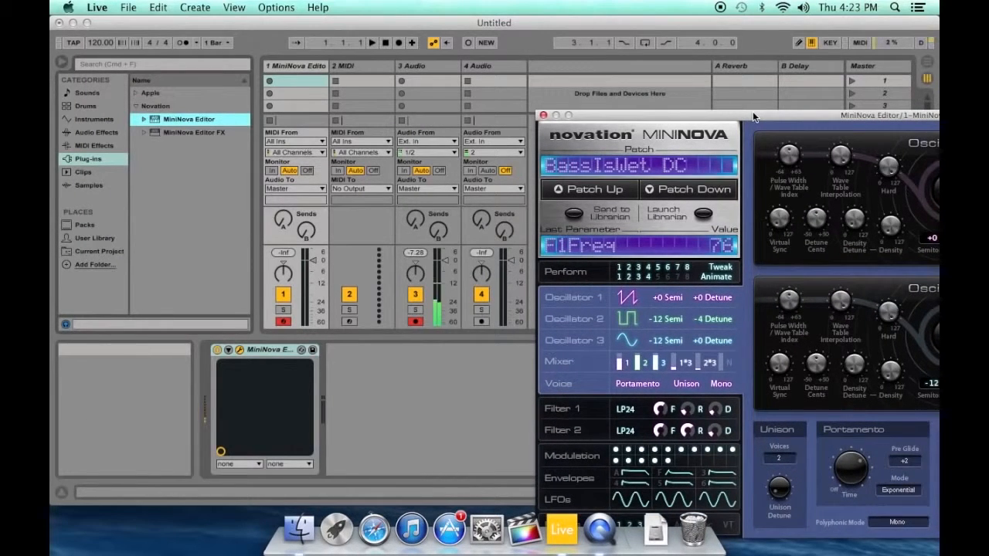
{"action": "left_click", "coordinate": [601, 190]}
{"action": "left_click", "coordinate": [601, 190]}
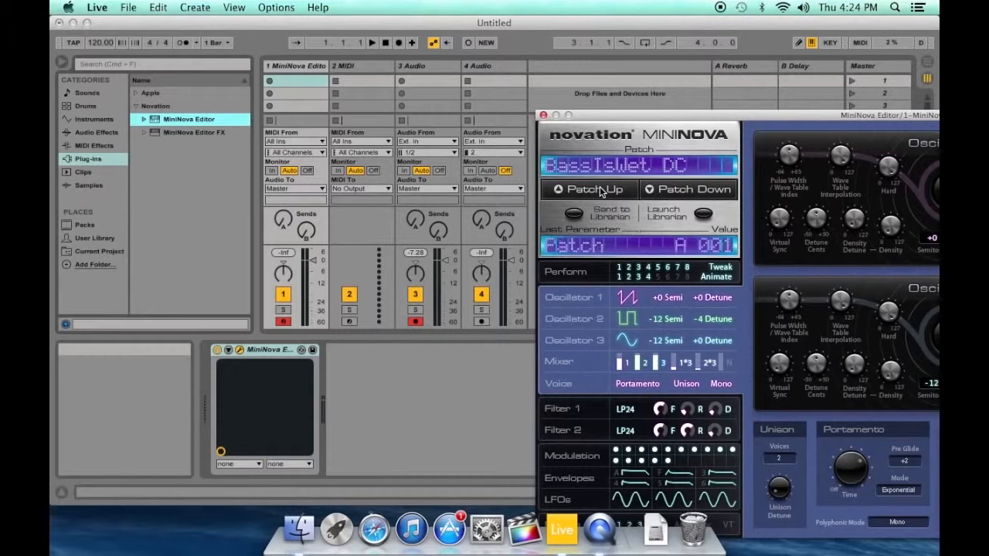
{"action": "left_click", "coordinate": [601, 191]}
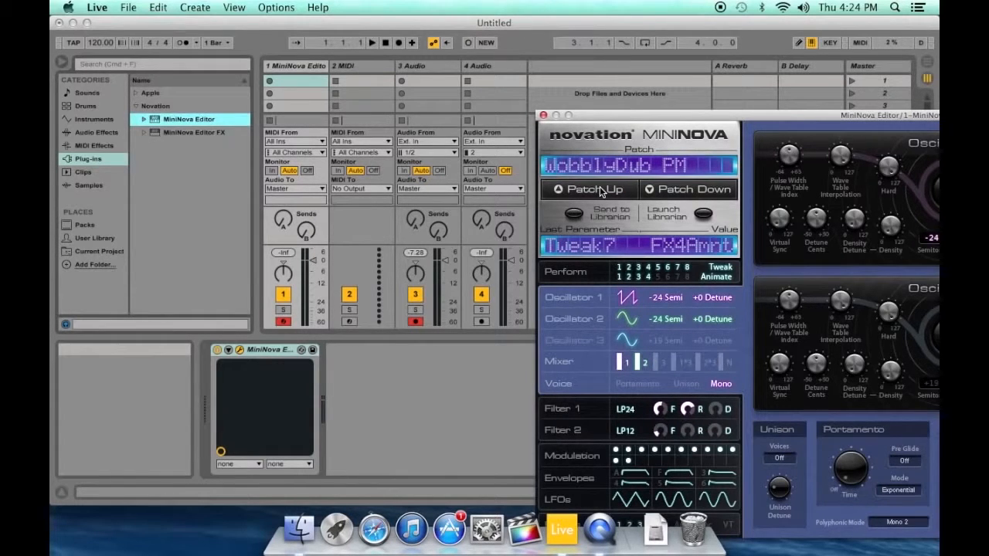
{"action": "left_click", "coordinate": [601, 191]}
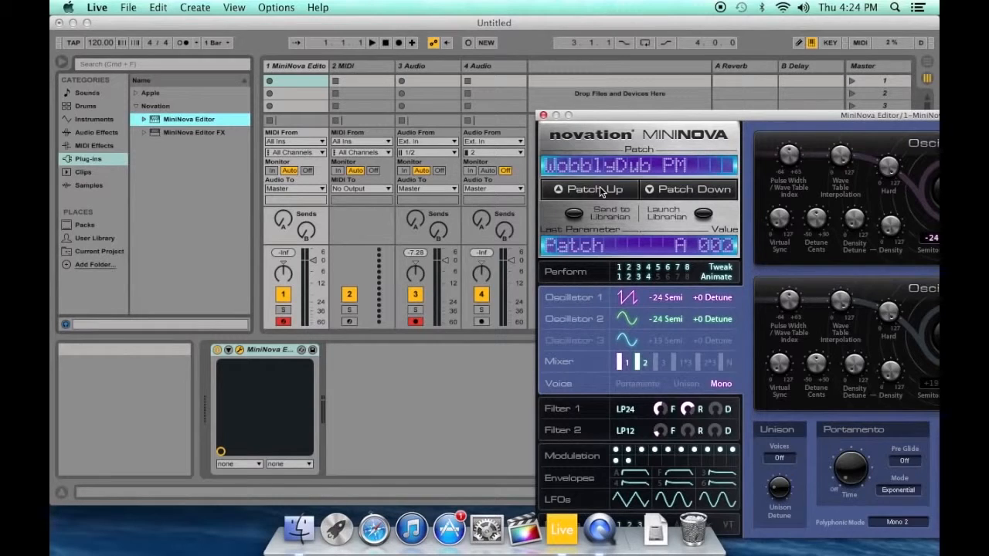
{"action": "left_click", "coordinate": [601, 191]}
{"action": "left_click", "coordinate": [601, 191]}
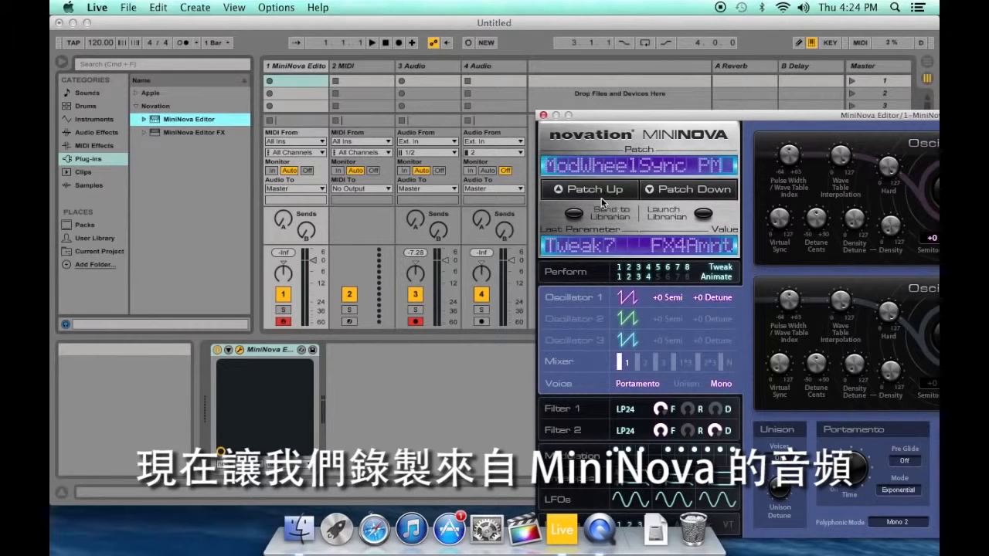
{"action": "mouse_move", "coordinate": [580, 115]}
{"action": "left_mouse_down"}
{"action": "mouse_move", "coordinate": [452, 174]}
{"action": "mouse_move", "coordinate": [583, 131]}
{"action": "left_mouse_up"}
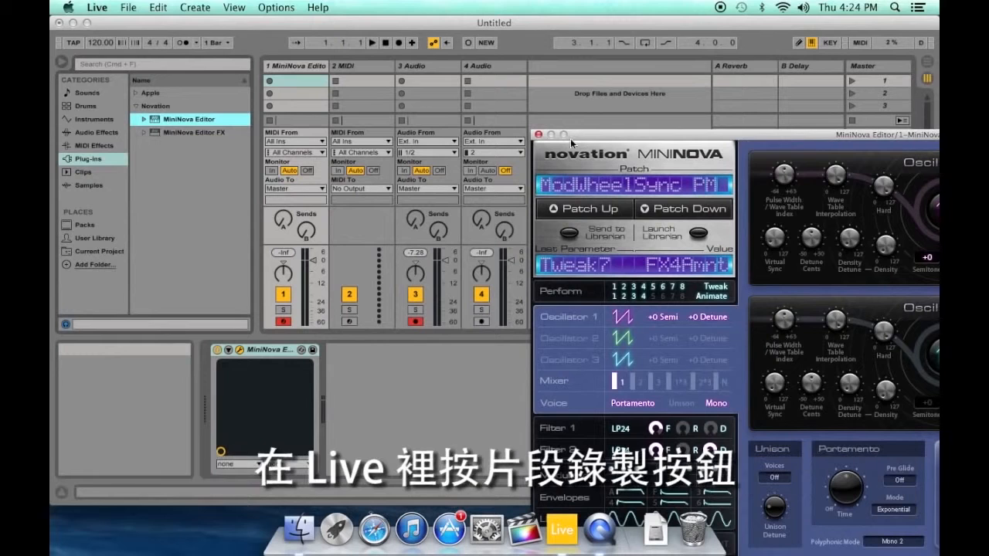
Record an audio clip in the first slot of the 3 Audio track and set its start and loop position to 2.1.1.
{"action": "left_click", "coordinate": [402, 80]}
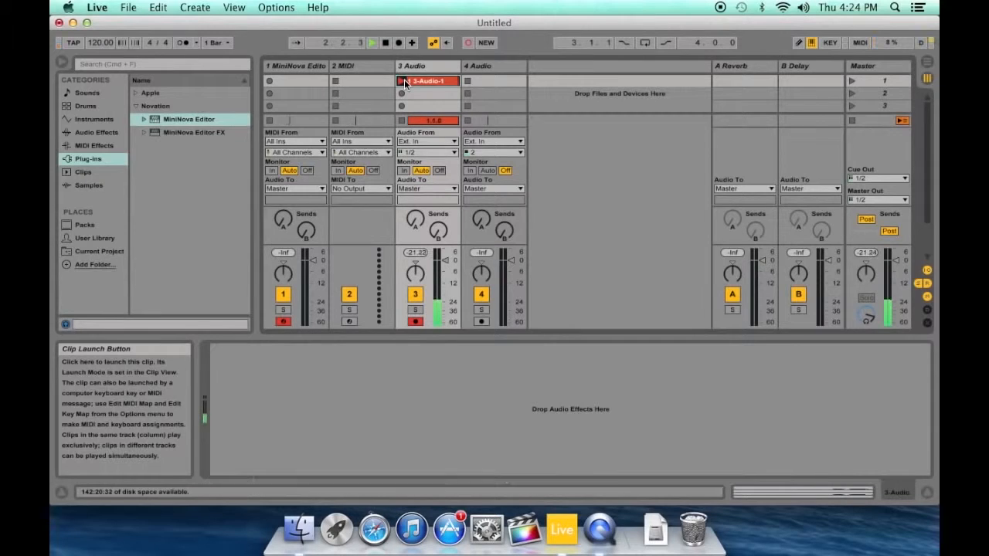
{"action": "left_click", "coordinate": [404, 86]}
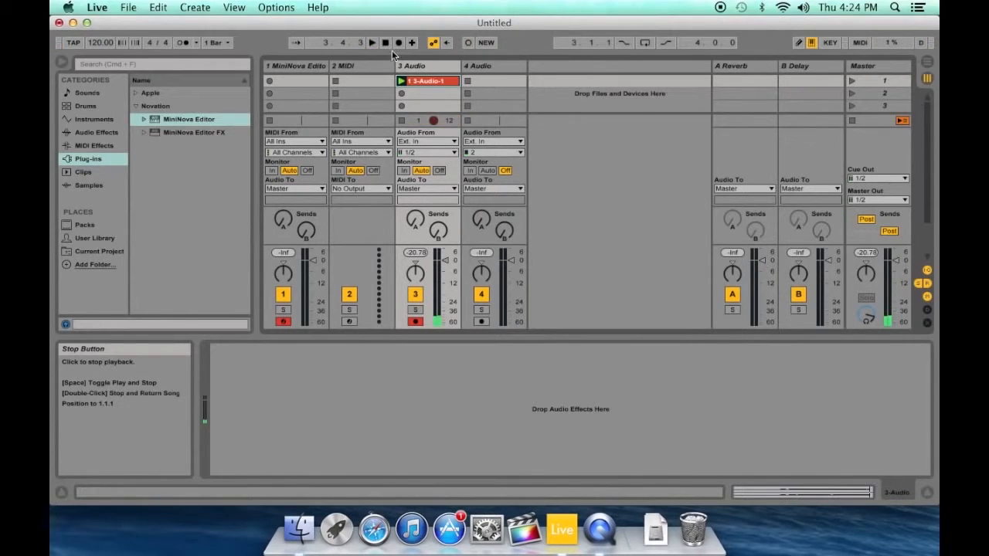
{"action": "left_click", "coordinate": [423, 80]}
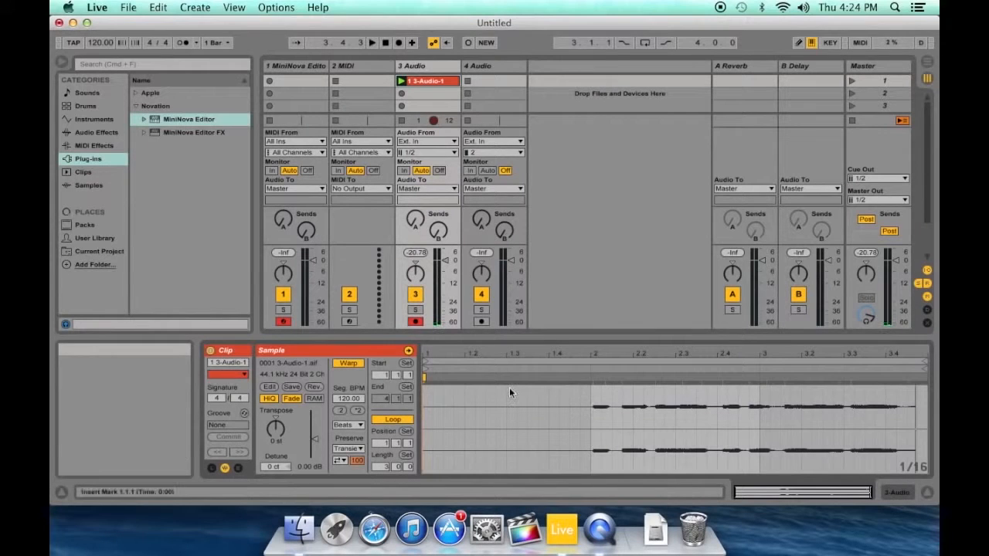
{"action": "left_click_drag", "start_coordinate": [425, 362], "coordinate": [595, 362]}
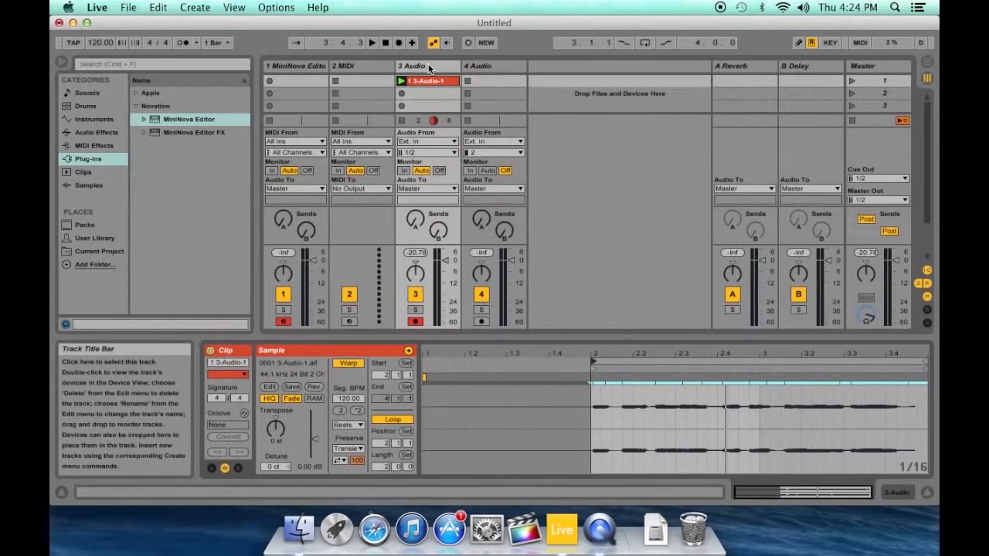
Bring up the MiniNova Editor from the first track, send its current patch to the MiniNova Librarian and add it to the Grabbed folder.
{"action": "double_click", "coordinate": [312, 66]}
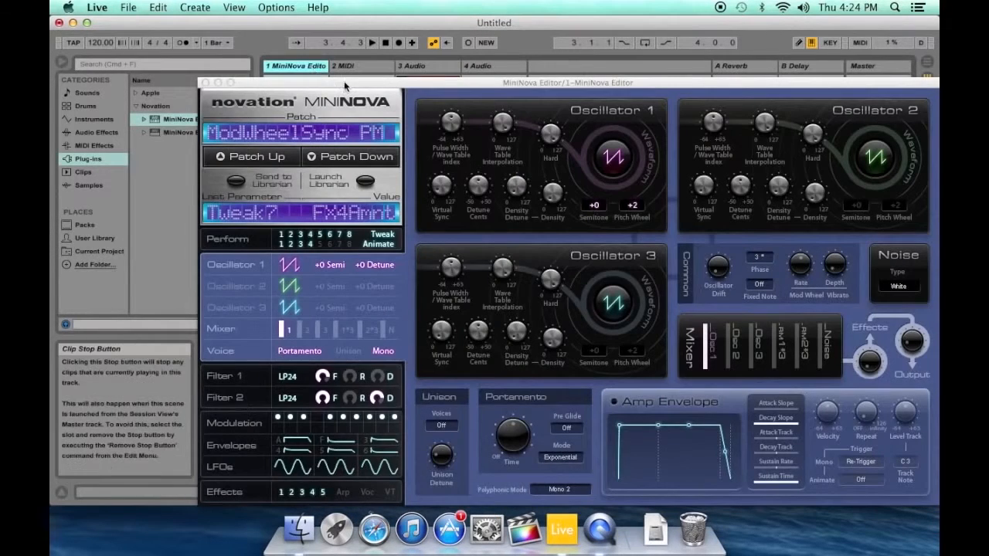
{"action": "left_click_drag", "start_coordinate": [353, 83], "coordinate": [619, 141]}
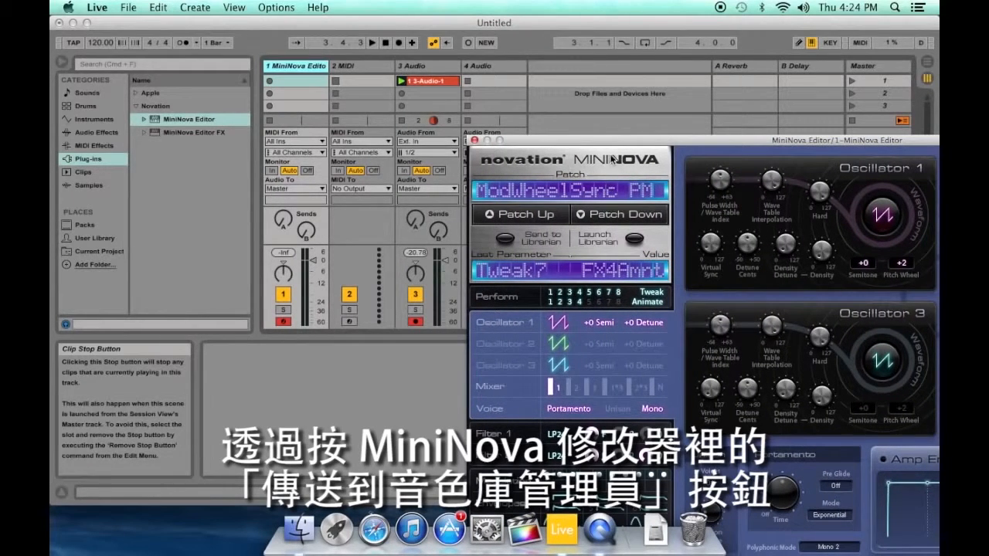
{"action": "left_click_drag", "start_coordinate": [612, 142], "coordinate": [573, 149]}
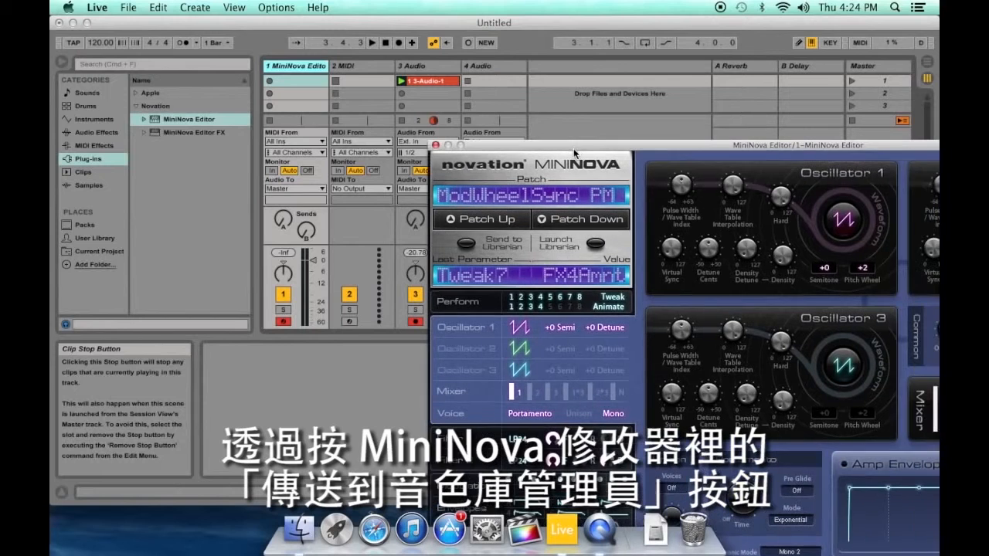
{"action": "left_click", "coordinate": [467, 244]}
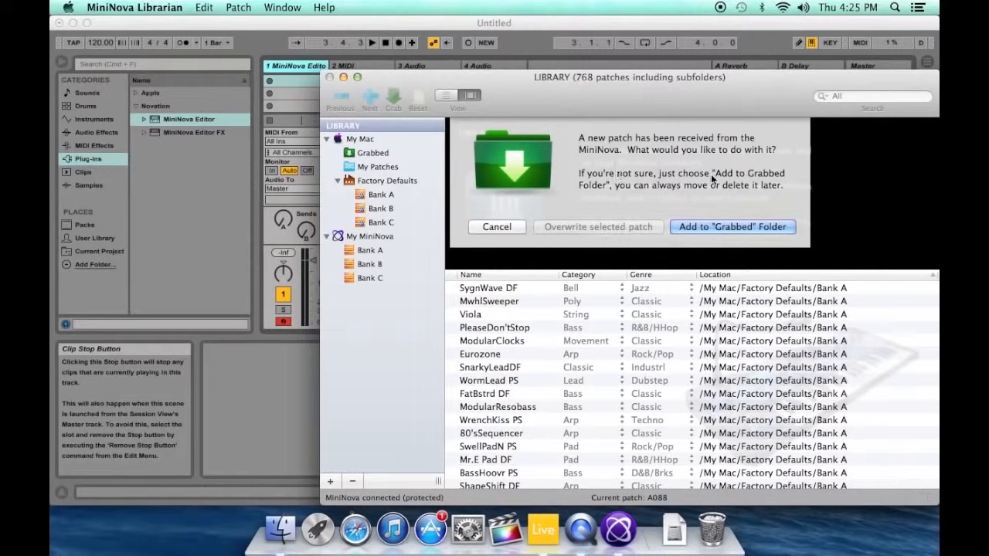
{"action": "left_click", "coordinate": [723, 217]}
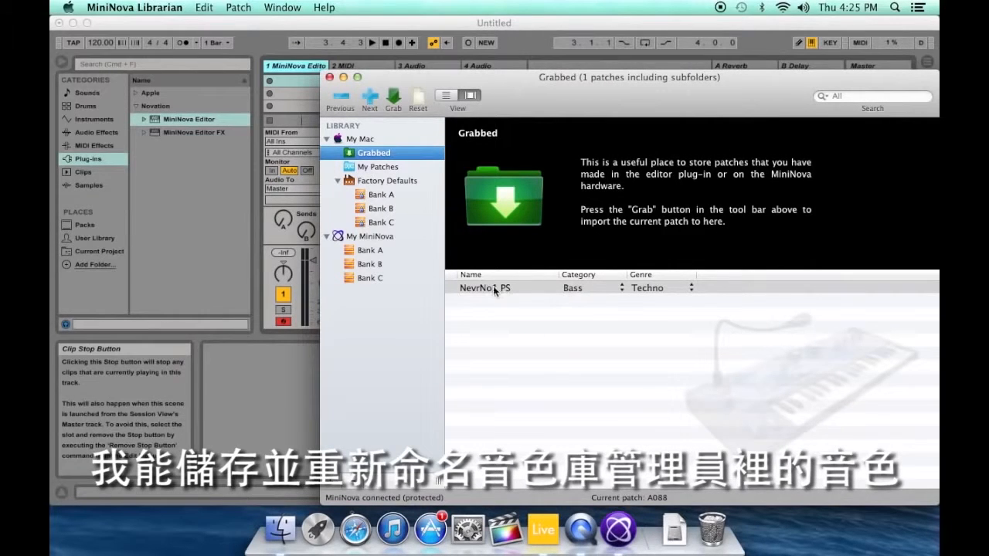
Rename the patch in the Grabbed folder as "My fav patch 1" and close the library window.
{"action": "left_click", "coordinate": [494, 289]}
{"action": "left_click", "coordinate": [484, 286]}
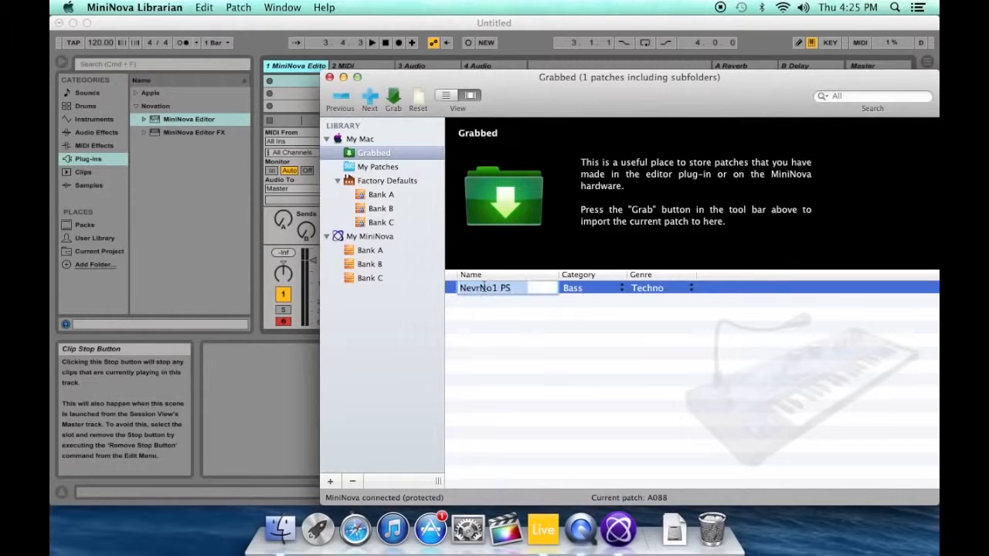
{"action": "type", "text": "My fav patch 1"}
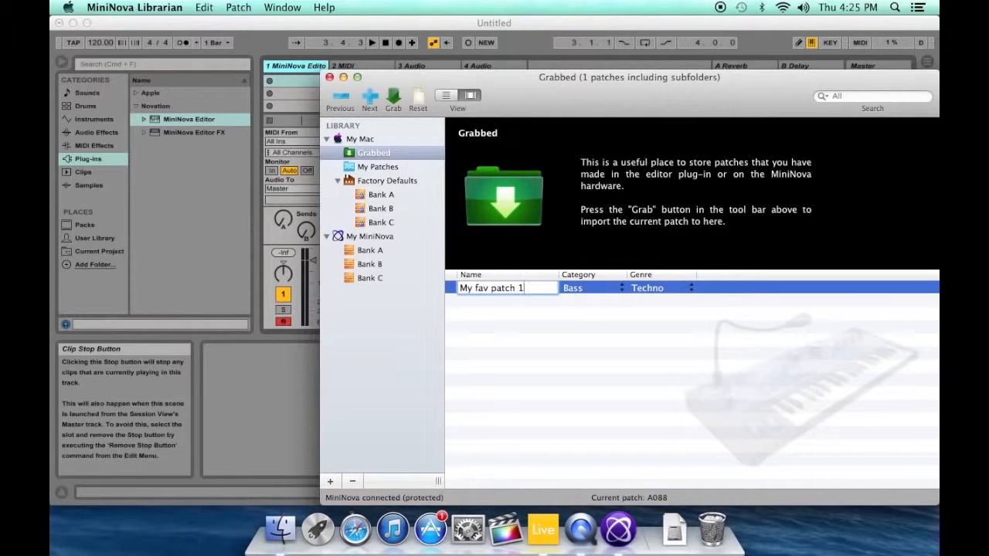
{"action": "key", "text": "Return"}
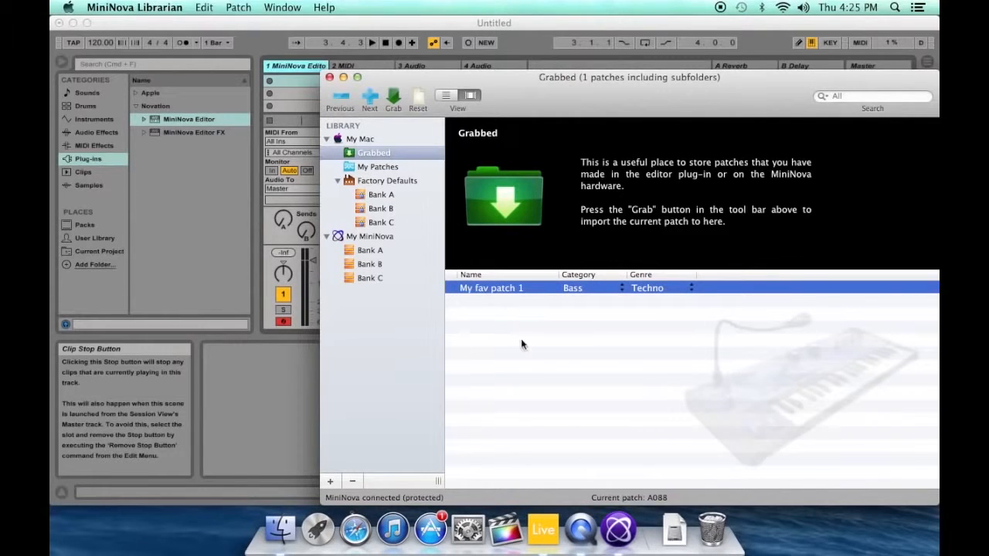
{"action": "left_click", "coordinate": [331, 77]}
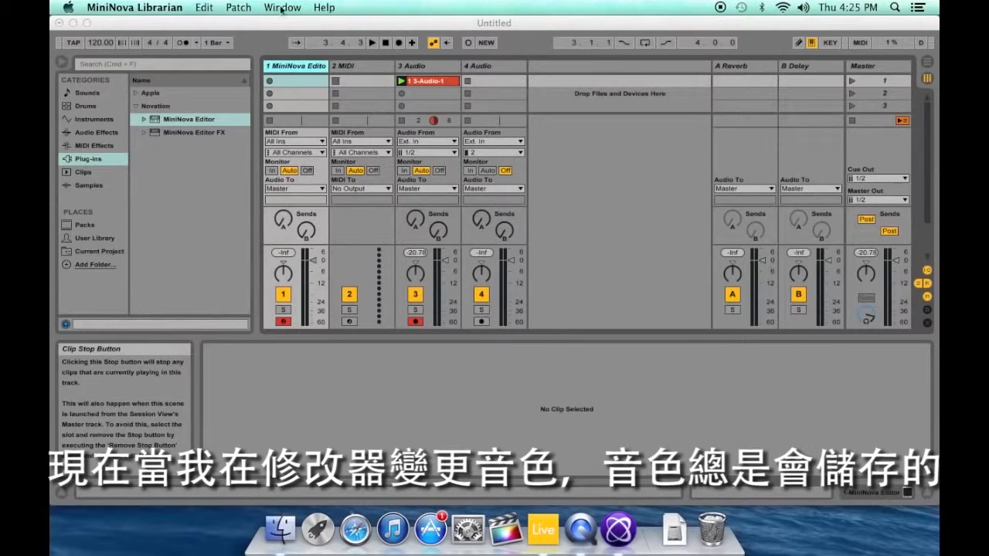
Switch back to the MiniNova Editor in Ableton Live and step up through the patches to Black3MailBox PS.
{"action": "left_click", "coordinate": [287, 66]}
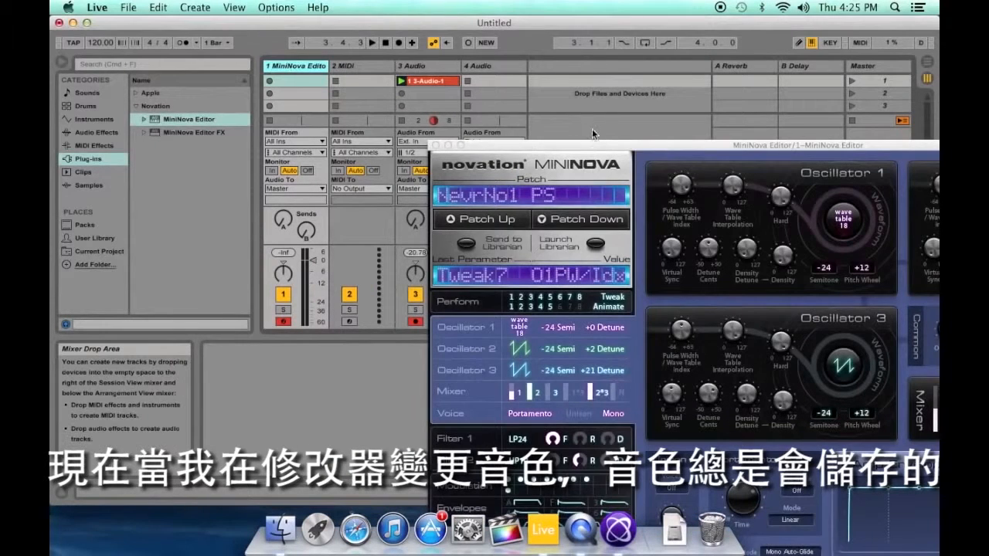
{"action": "left_click_drag", "start_coordinate": [581, 147], "coordinate": [580, 112]}
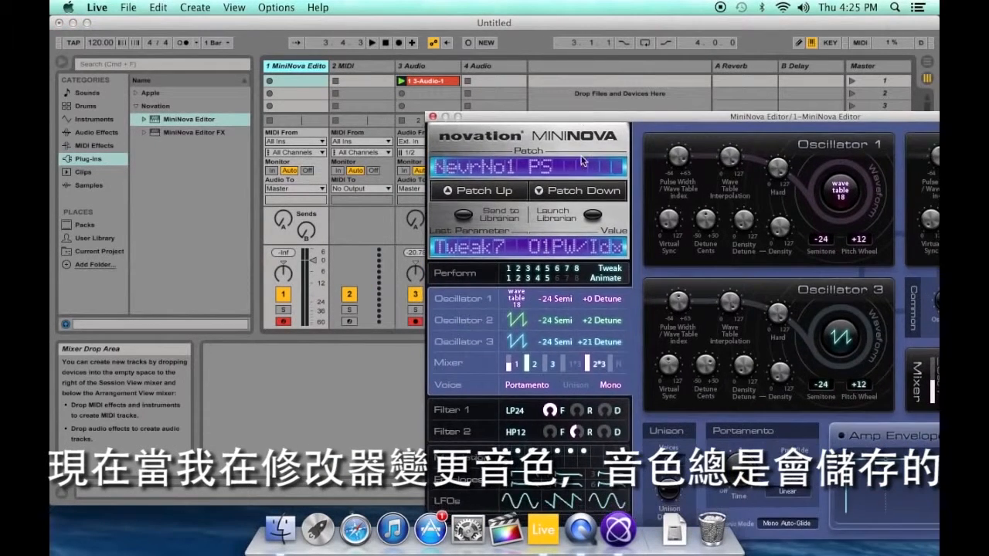
{"action": "left_click", "coordinate": [494, 191]}
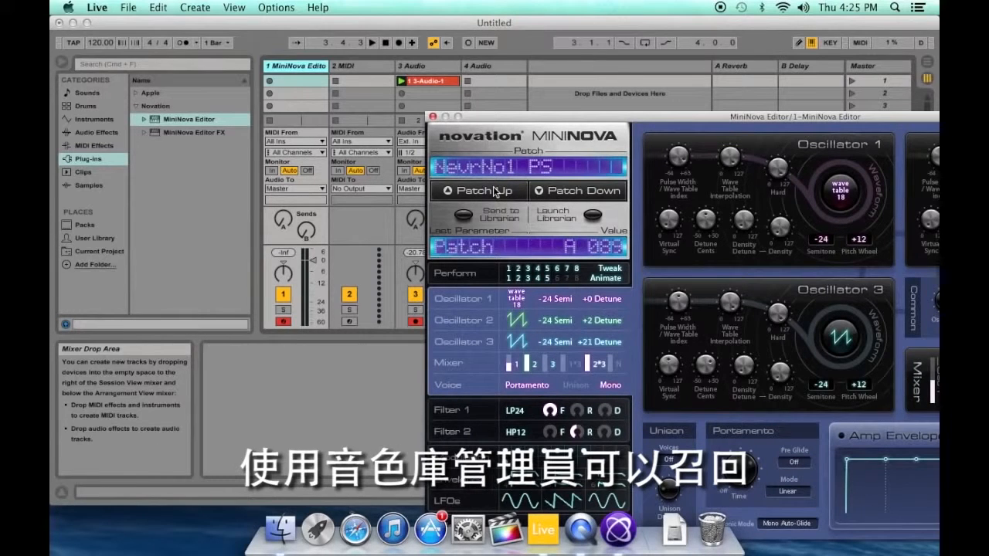
{"action": "left_click", "coordinate": [495, 190]}
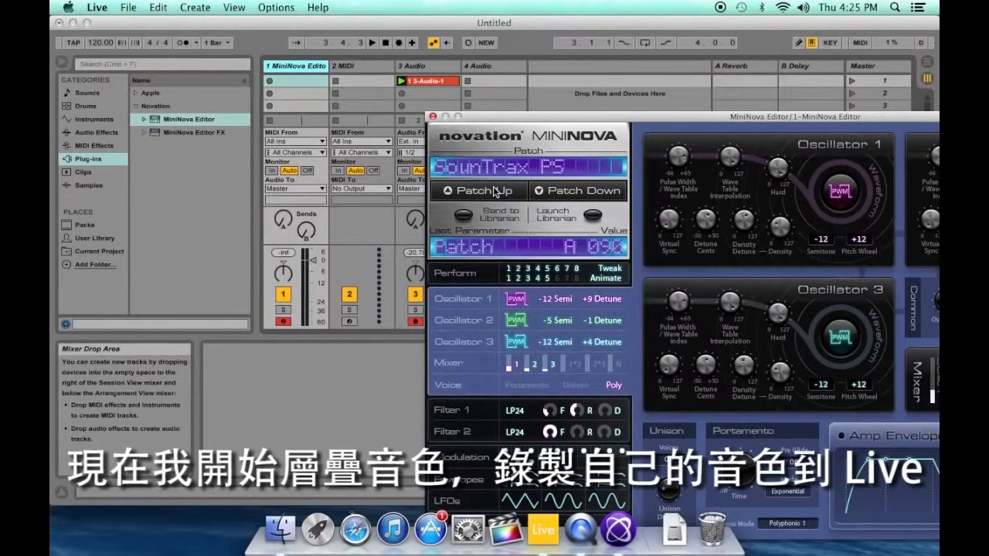
{"action": "left_click", "coordinate": [495, 191]}
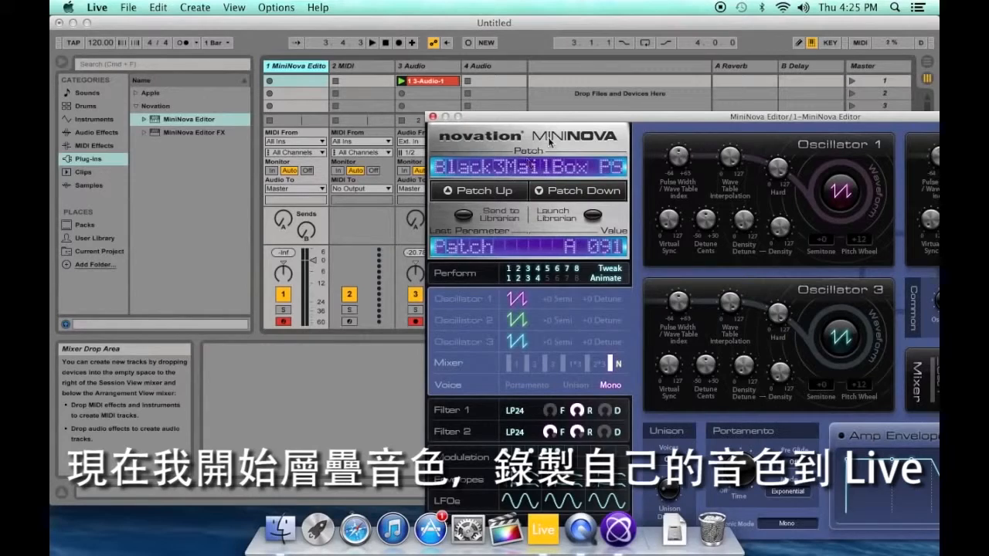
Move the editor window aside, record an audio clip in the second slot of the 3 Audio track and stop playback.
{"action": "left_click_drag", "start_coordinate": [569, 122], "coordinate": [654, 122]}
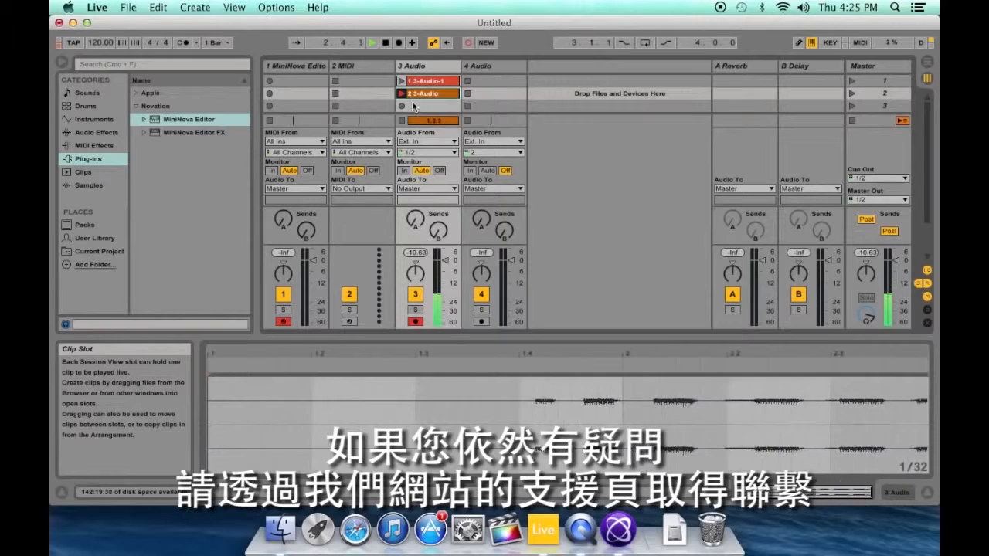
{"action": "left_click", "coordinate": [385, 43]}
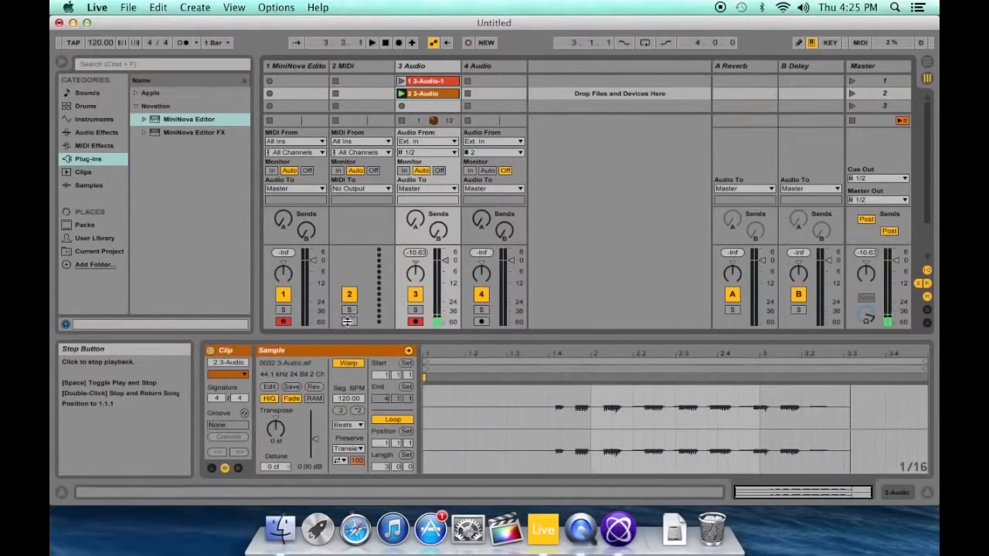